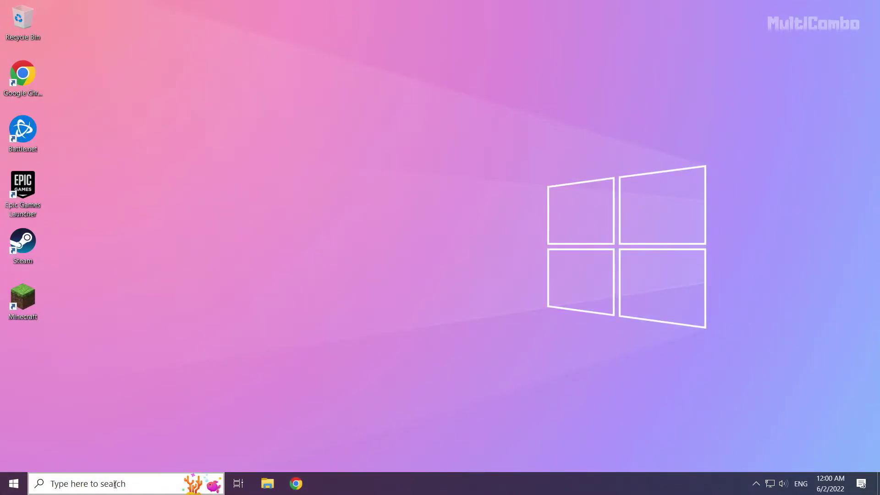
- Search for cmd and right-click the Command Prompt result to reveal Run as administrator
left_click(115, 483)
type("c")
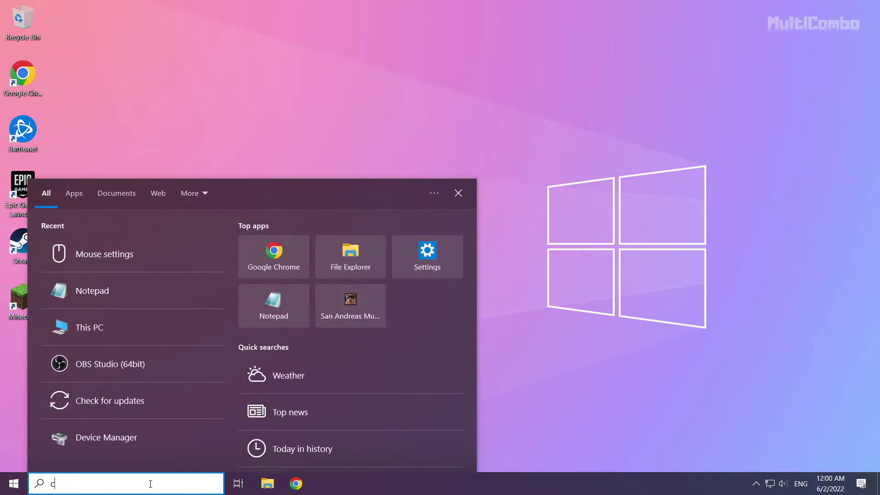
type("md")
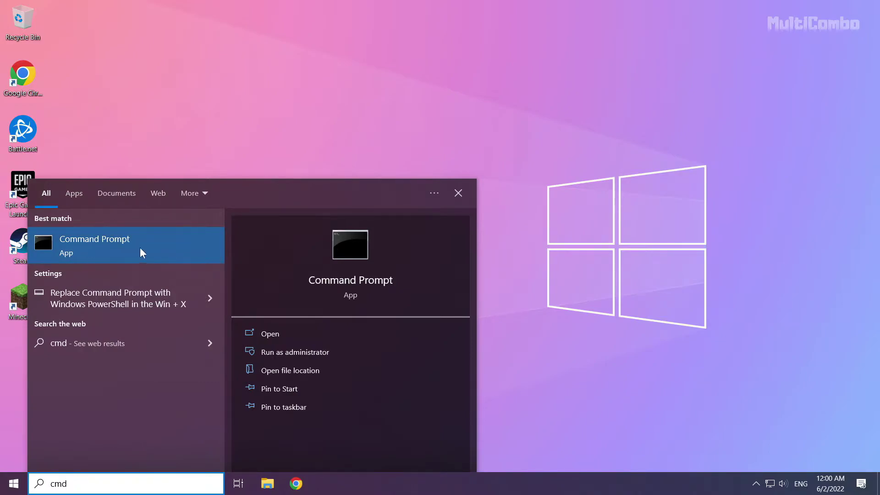
right_click(157, 240)
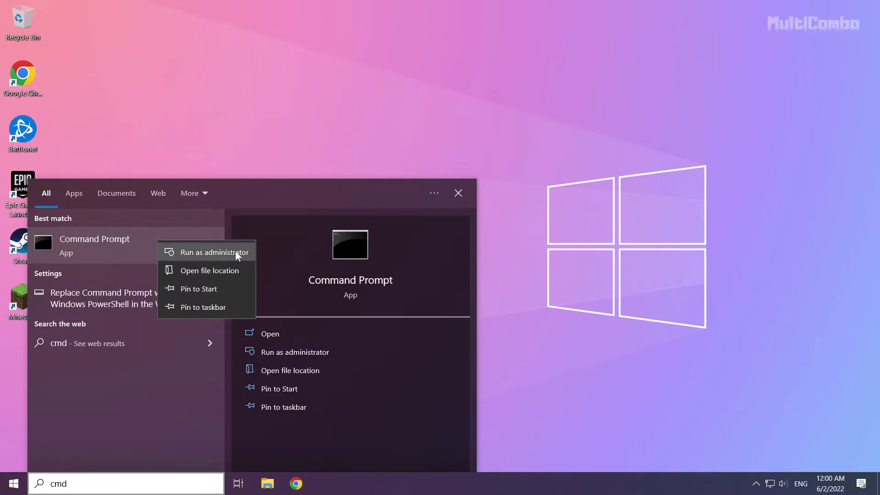
- Run Command Prompt as administrator, execute ipconfig /flushdns and netsh winsock reset, then exit
left_click(207, 252)
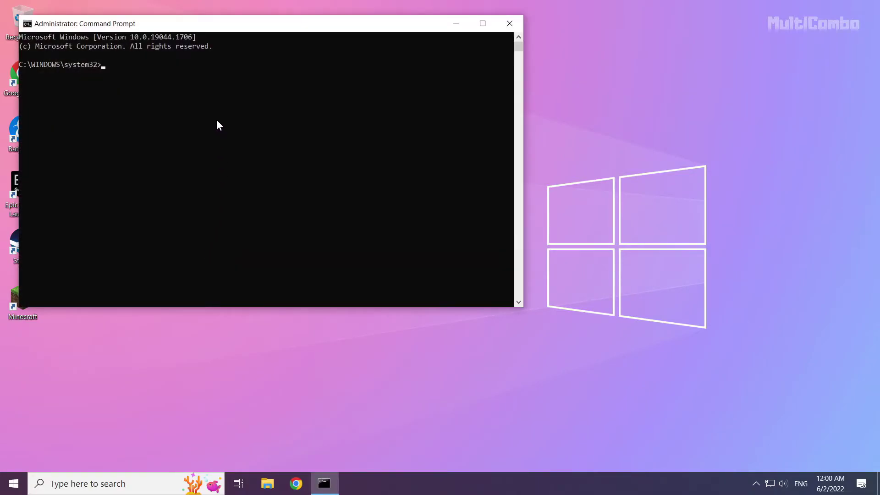
left_click_drag(215, 27, 387, 103)
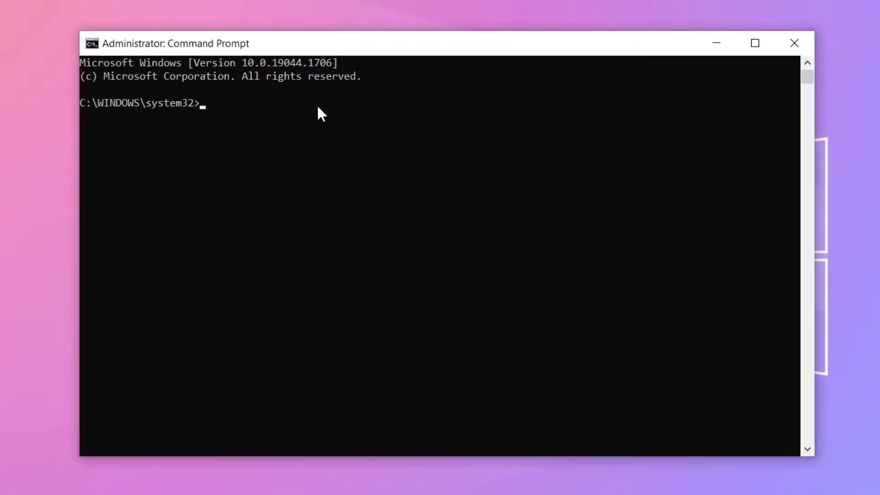
type("ip")
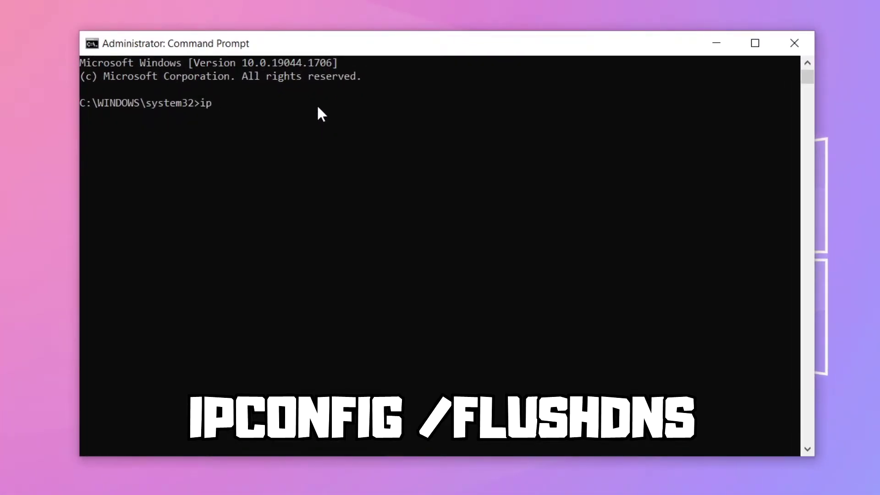
type("config ")
type("/flus")
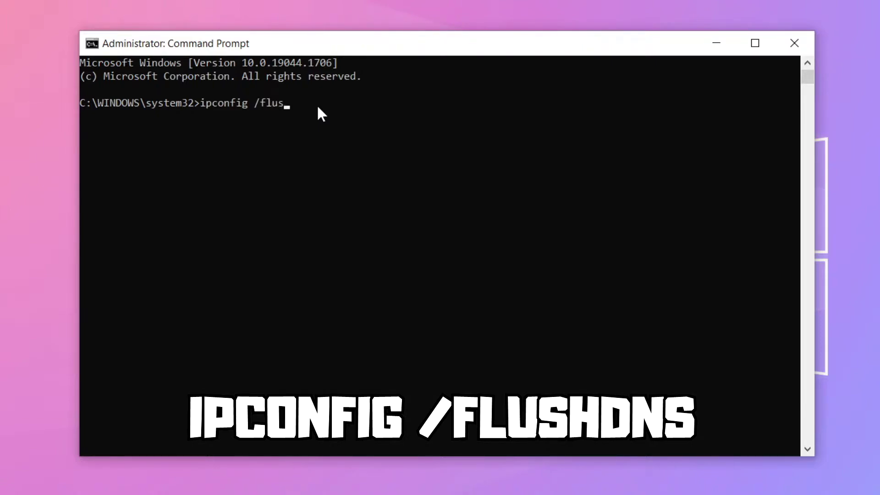
type("hdns")
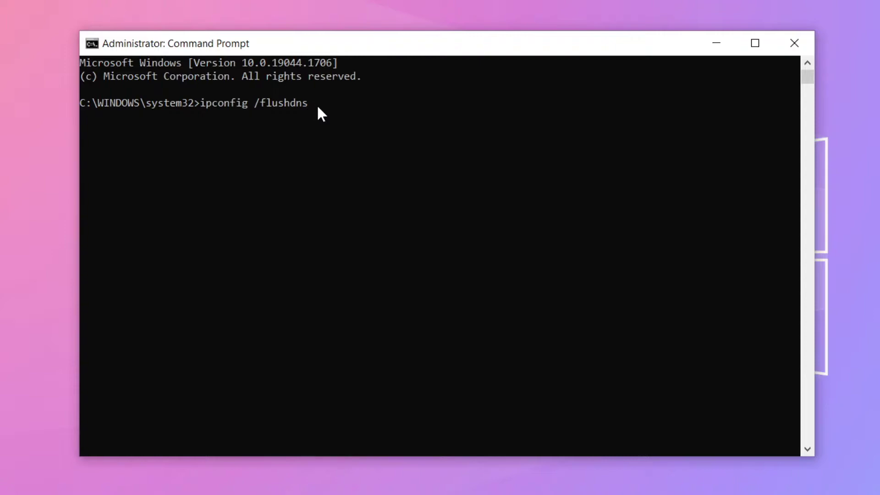
key("Return")
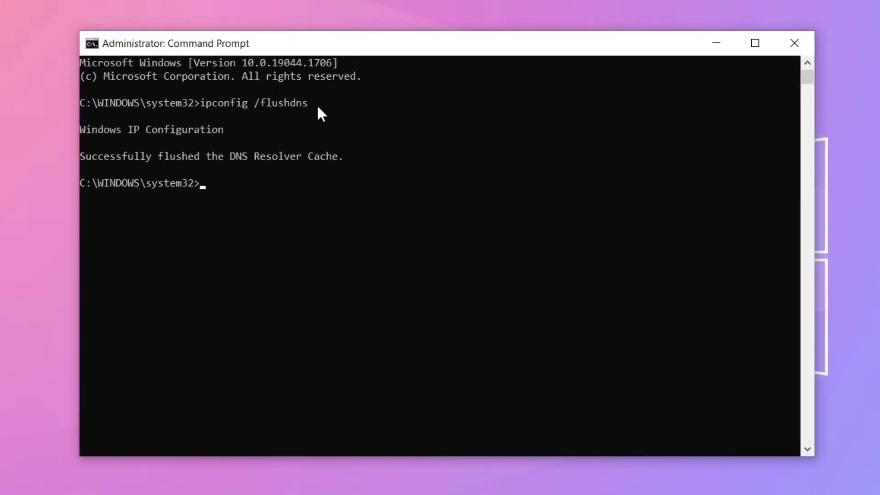
type("nets")
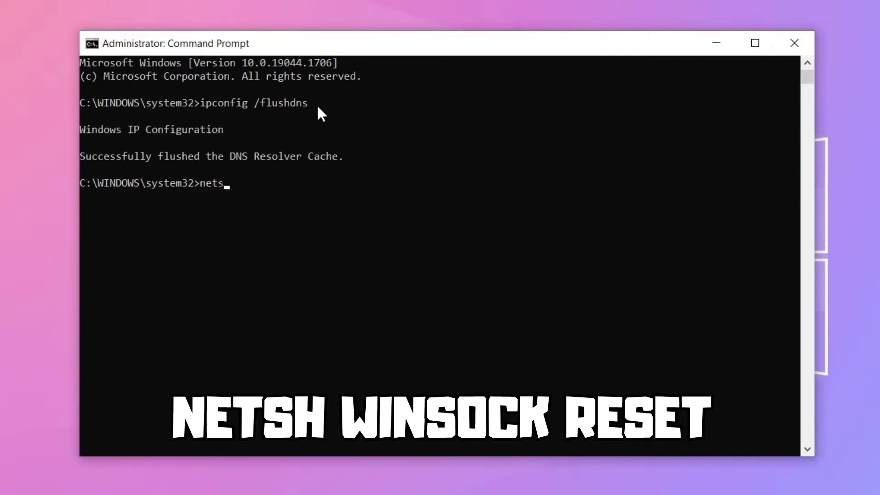
type("h win")
type("sock res")
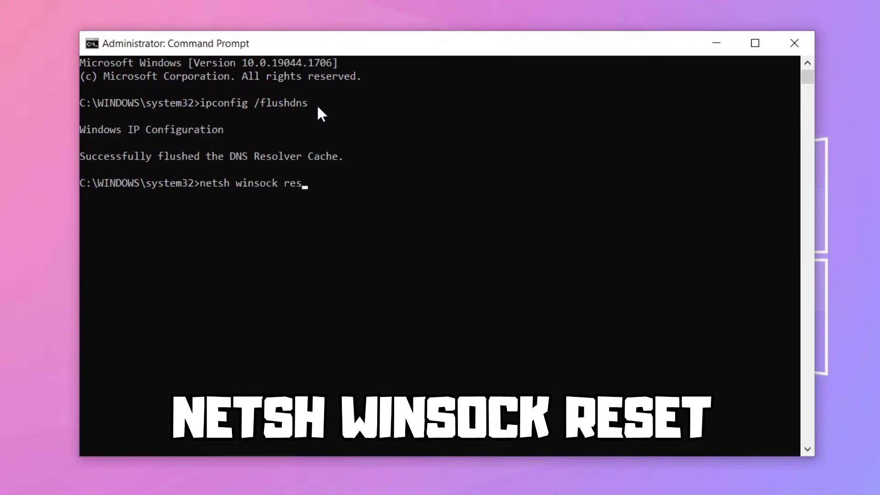
type("et")
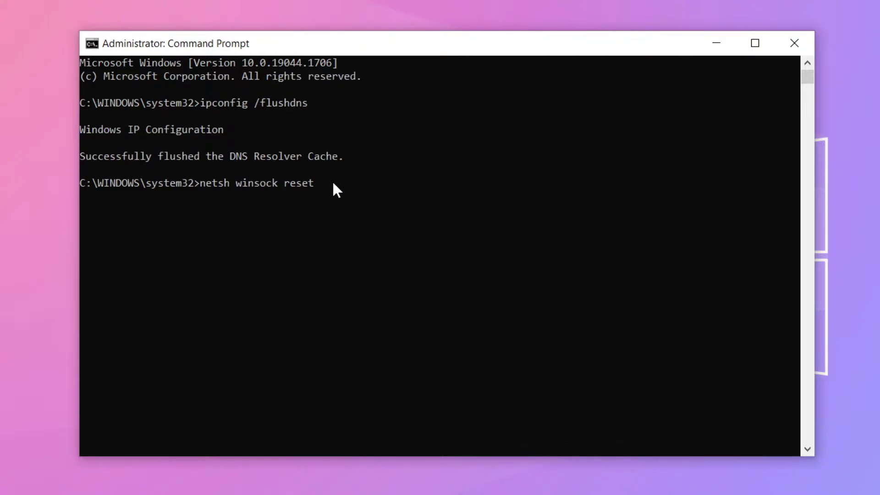
key("Return")
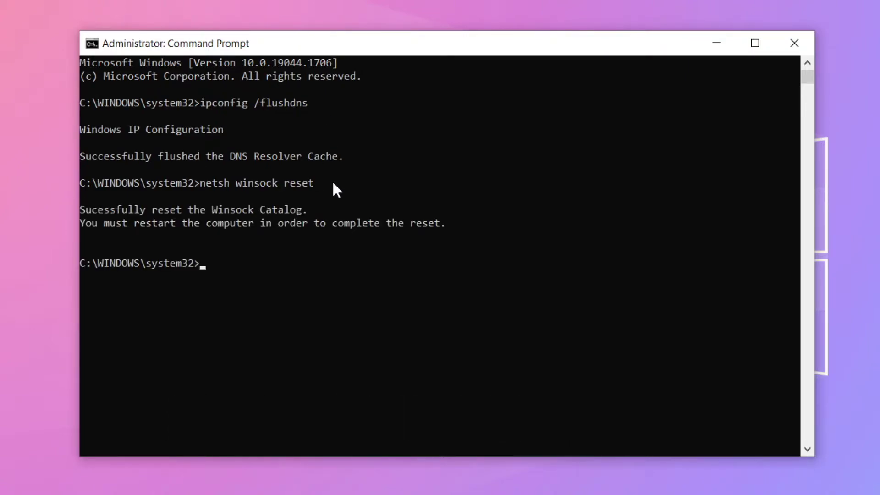
type("e")
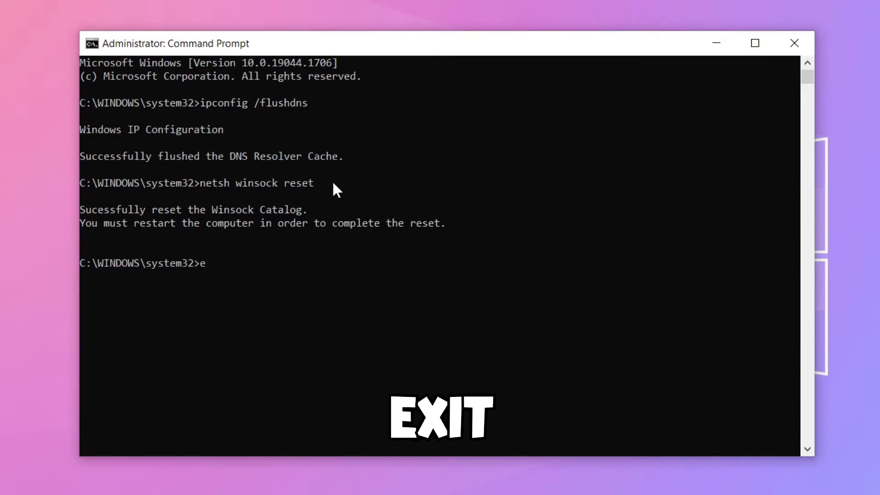
type("xit")
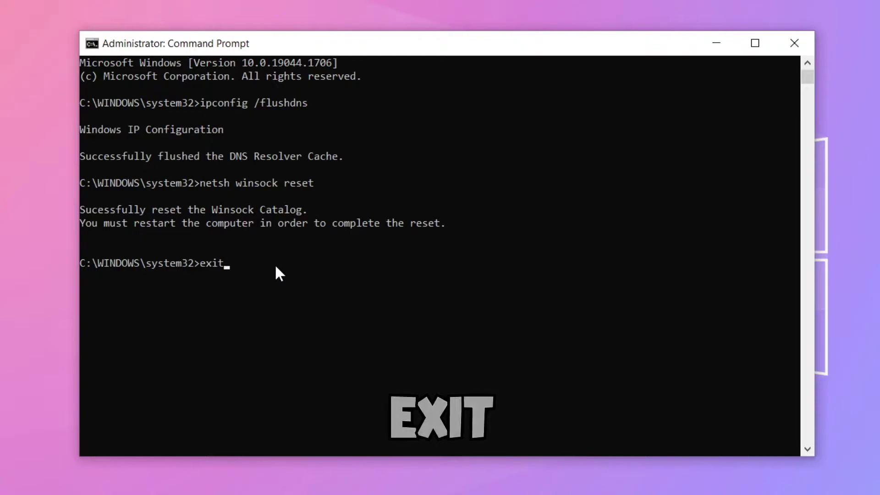
key("Return")
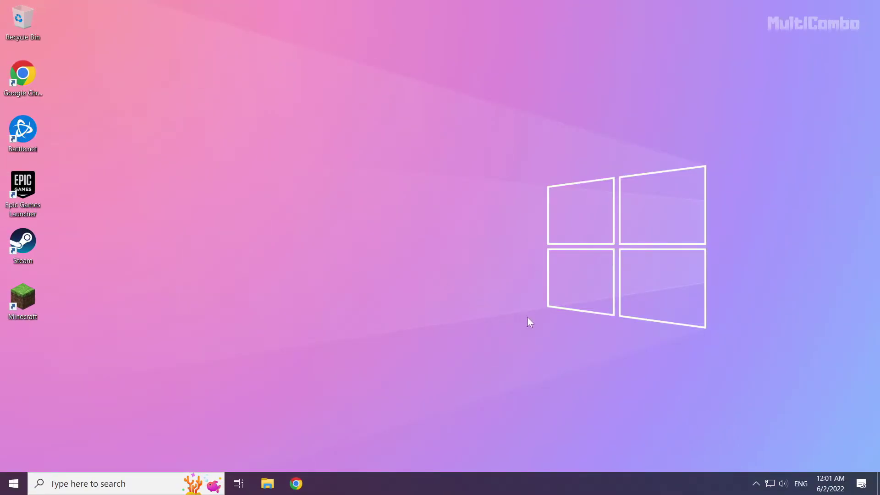
- From the tray network icon, reach Network Connections and show the Ethernet adapter's context menu
right_click(769, 484)
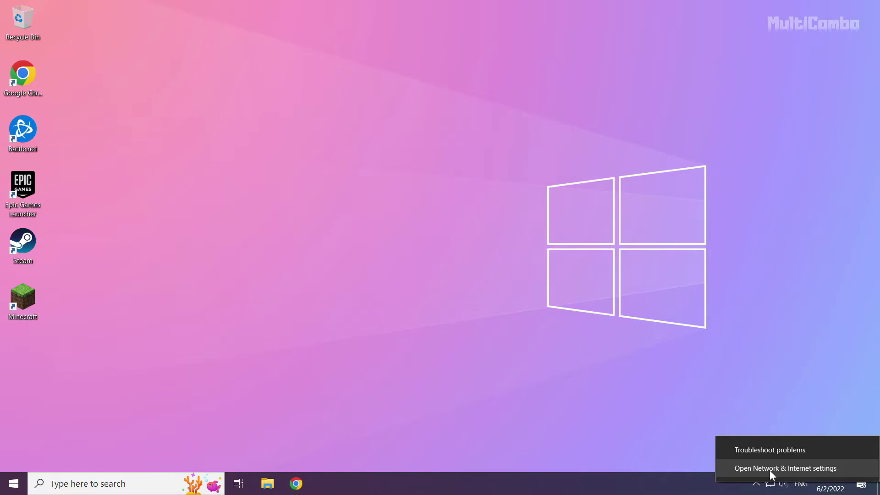
left_click(781, 469)
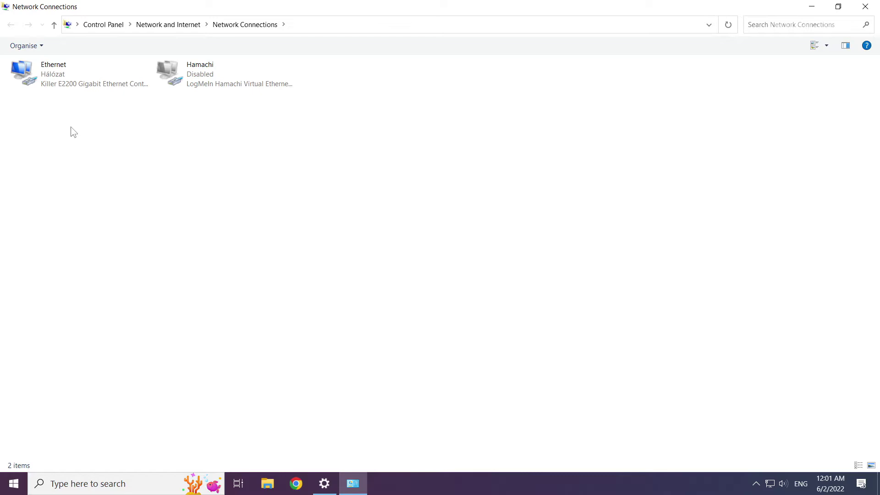
left_click(59, 87)
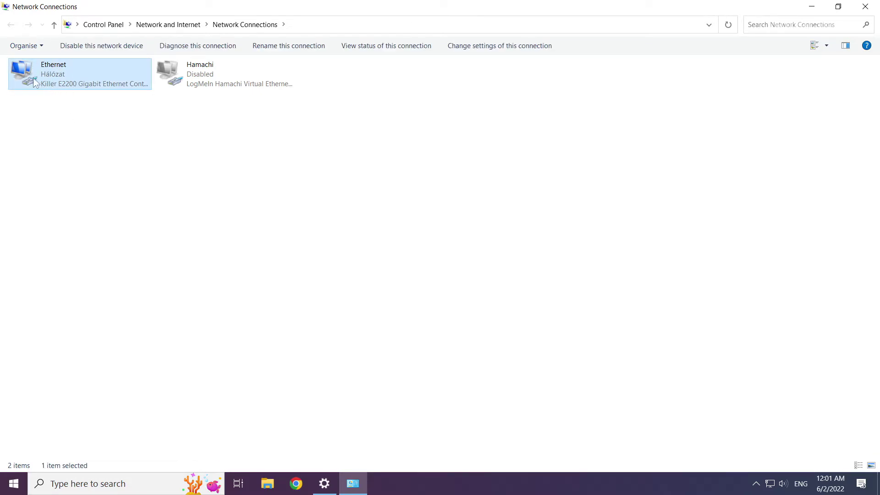
right_click(80, 70)
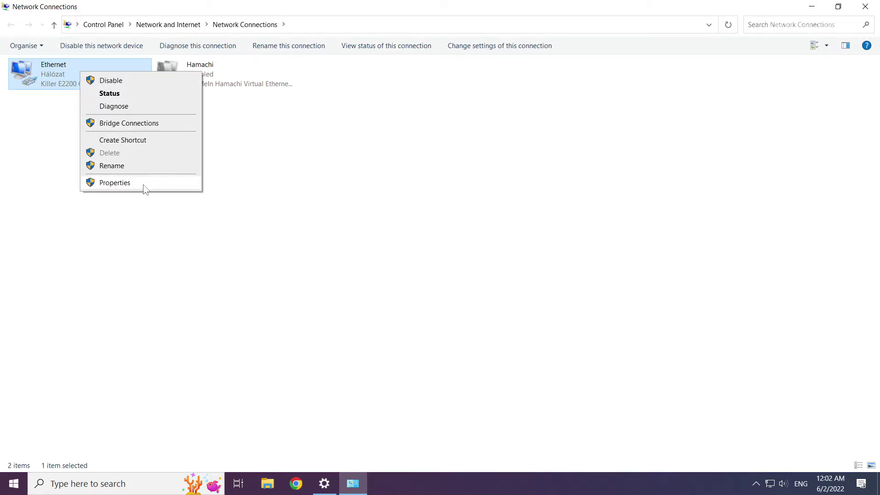
- Open Ethernet Properties and the Internet Protocol Version 4 (TCP/IPv4) settings dialog
left_click(115, 183)
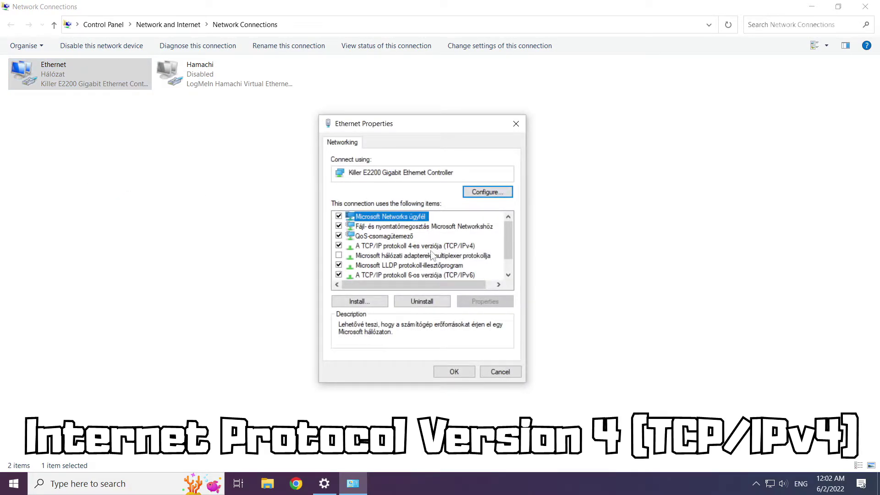
left_click(396, 246)
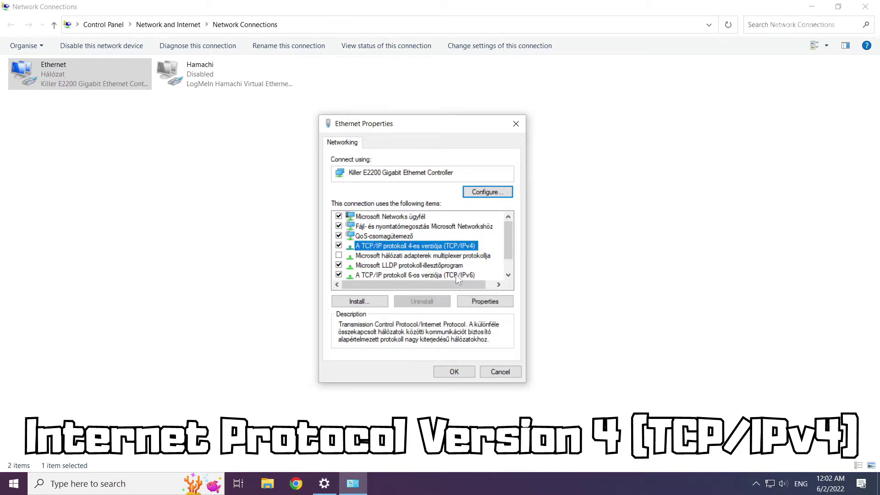
left_click(486, 301)
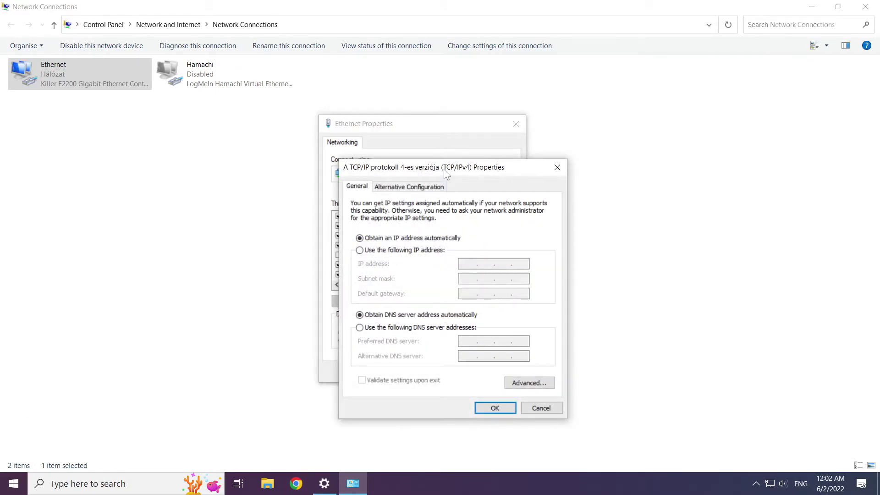
left_click_drag(445, 174, 414, 131)
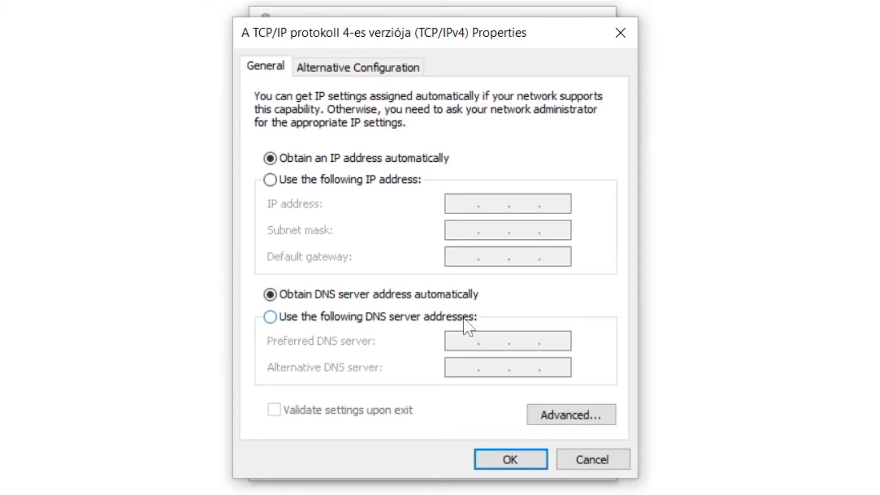
- Use manual DNS with preferred 8.8.8.8 and alternative 8.8.4.4, and confirm with OK
left_click(270, 317)
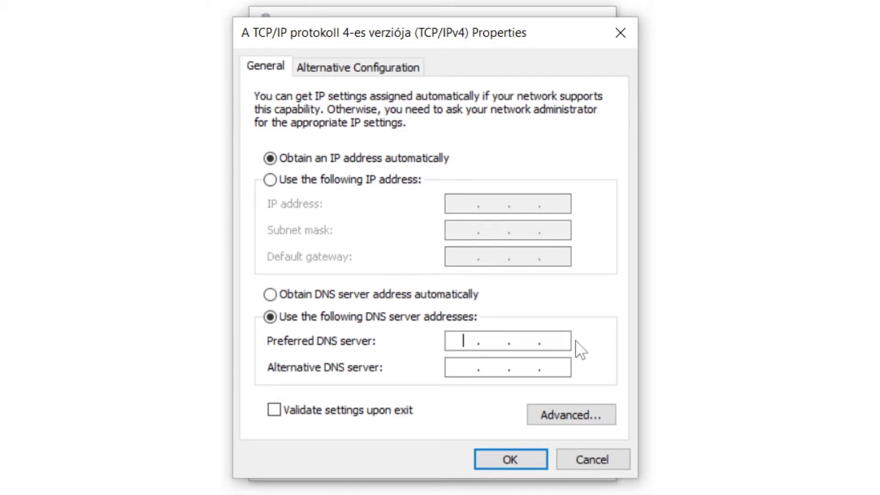
type("8.8.8.")
type("8")
left_click(470, 367)
type("8.8.")
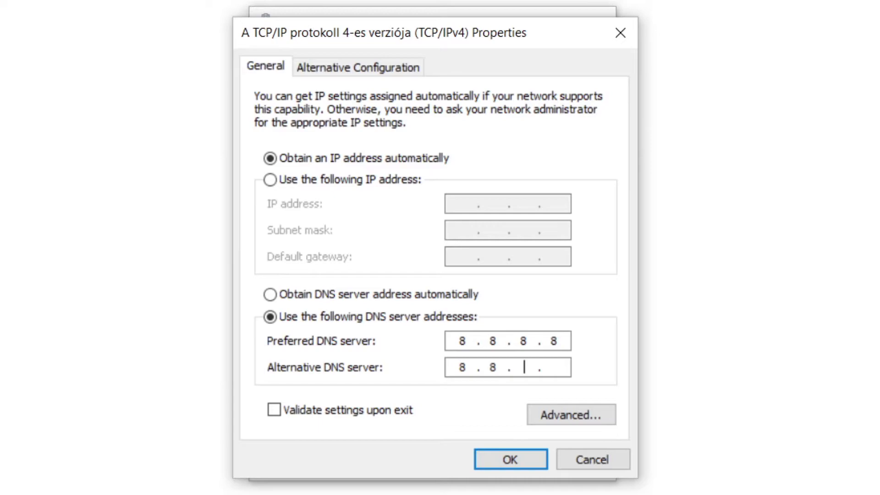
type("4.4")
left_click(506, 462)
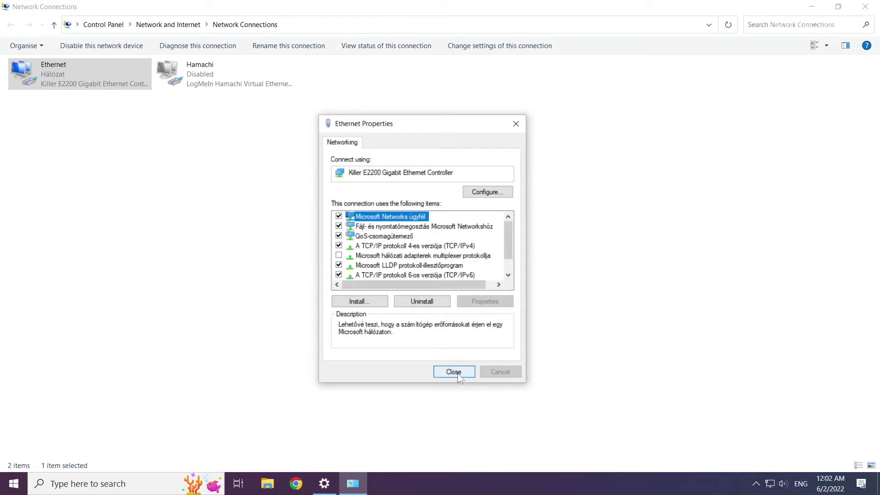
- Close the Ethernet properties, Network Connections and network Settings windows
left_click(454, 373)
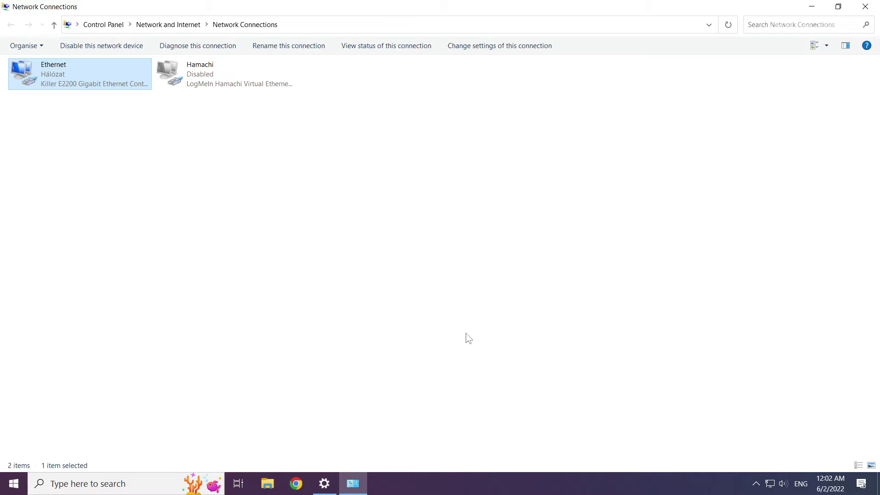
left_click(868, 14)
left_click(868, 14)
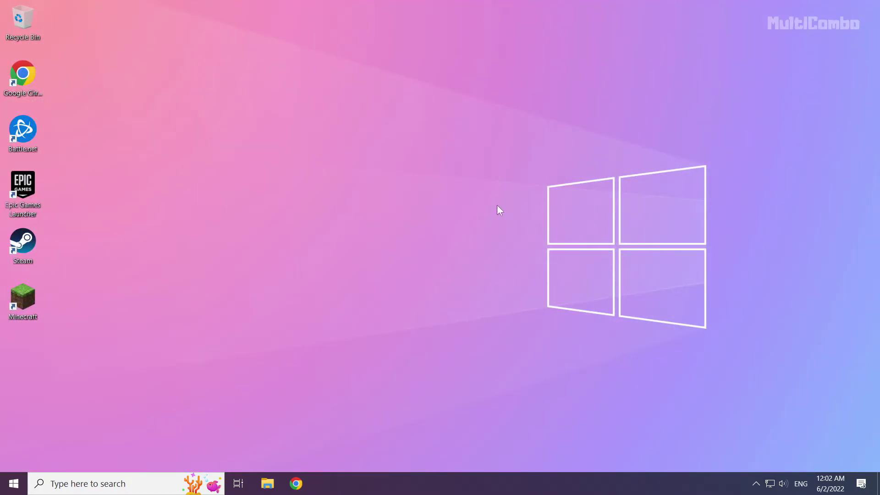
- Search for 'network reset' and open the Network reset settings page
left_click(13, 483)
left_click(12, 459)
left_click(91, 487)
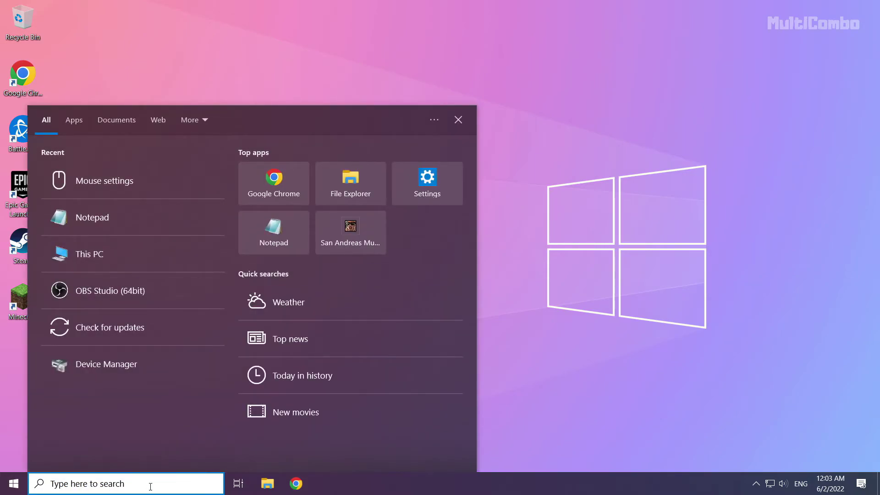
type("neto")
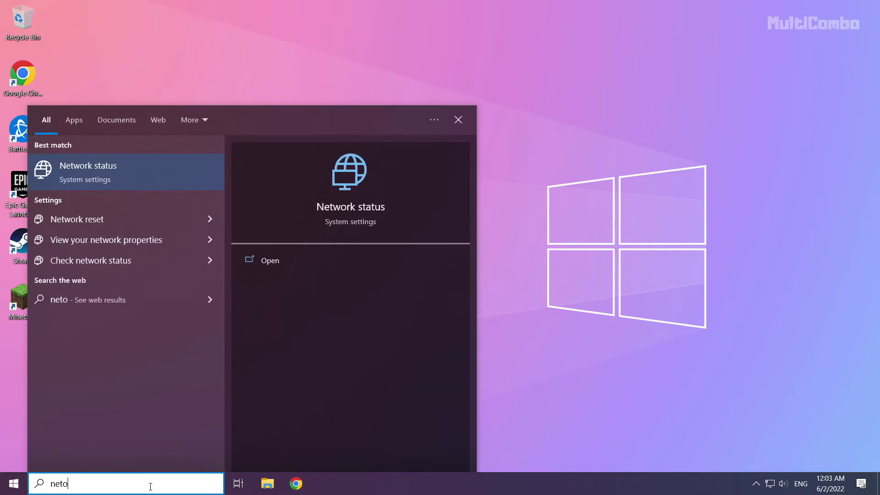
type("wrk ")
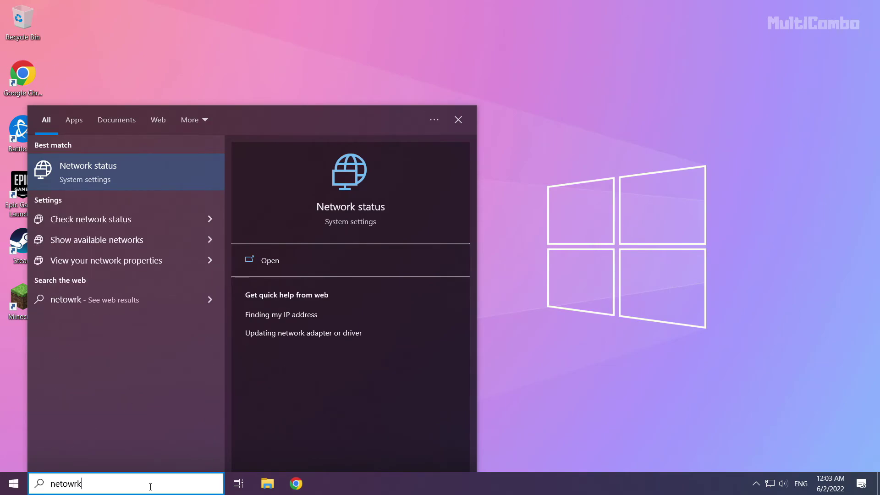
type("reset")
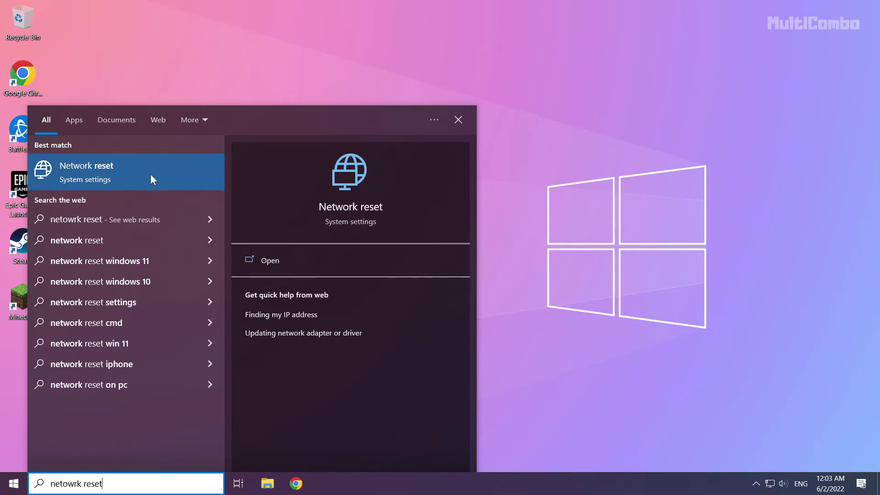
left_click(151, 175)
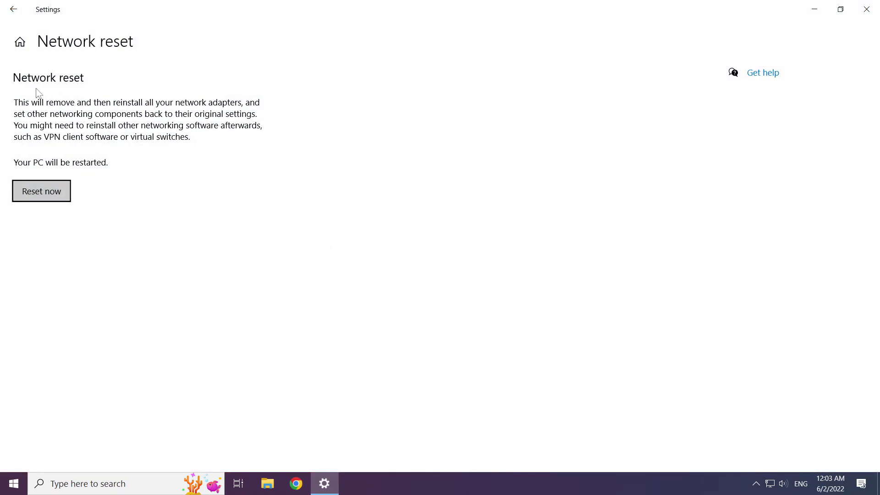
- Confirm Reset now with Yes, close the sign-out notice, and exit Settings
left_click(46, 193)
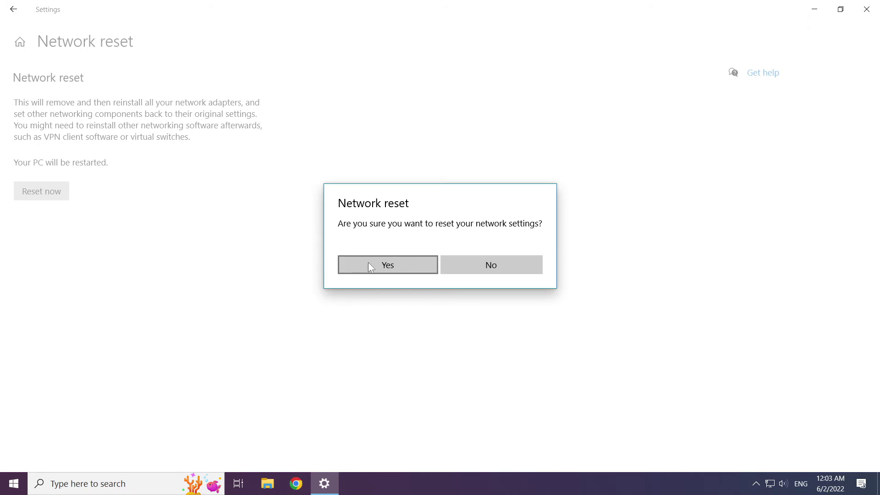
left_click(391, 265)
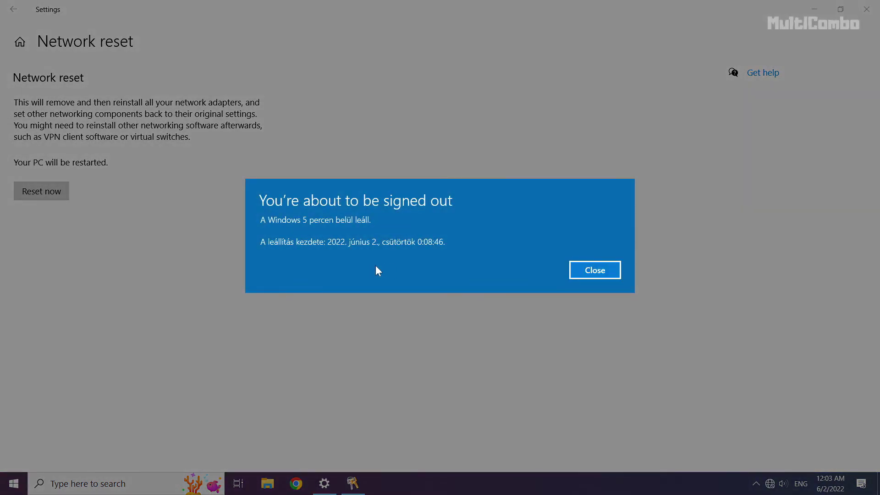
left_click(601, 271)
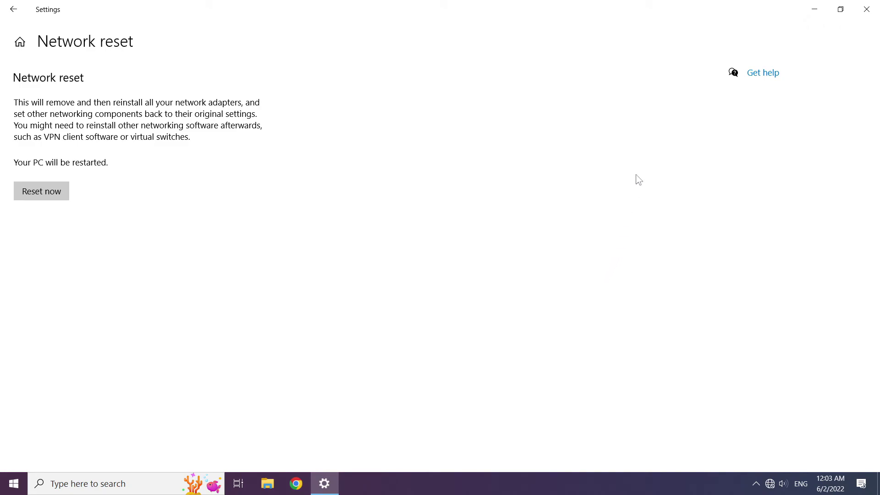
left_click(869, 12)
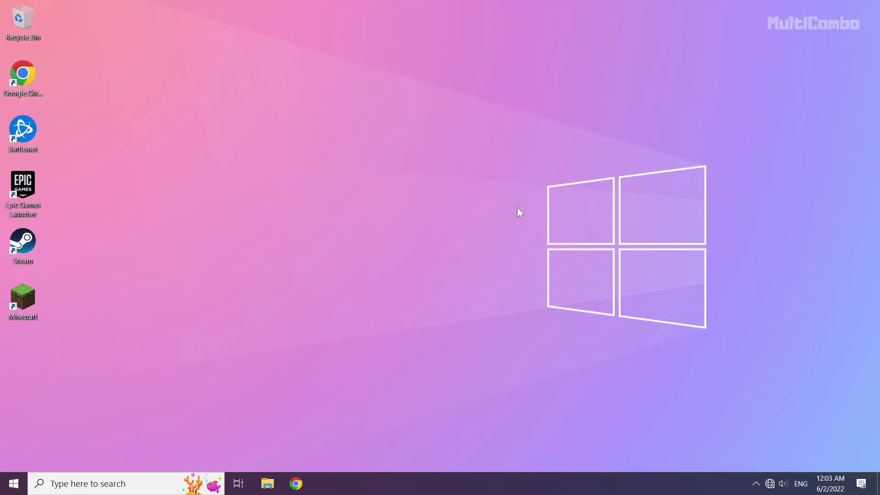
- Open Start and expand the Power menu showing Sleep, Shut down and Restart
left_click(12, 486)
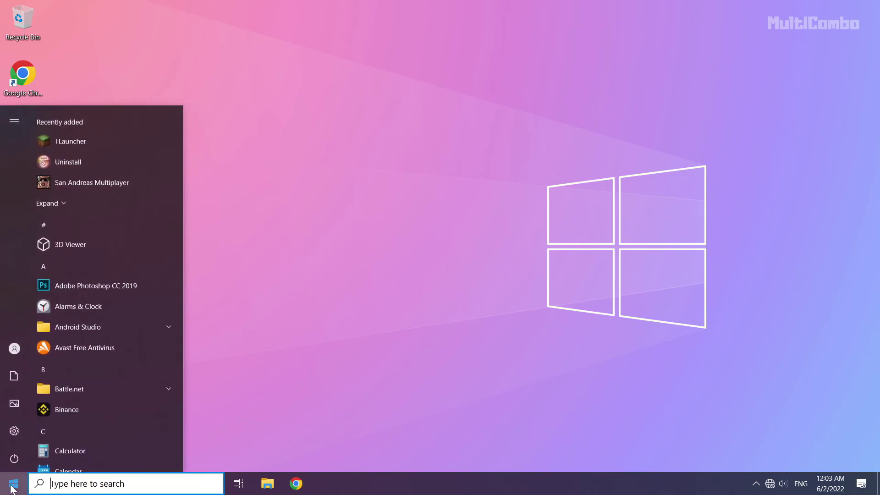
left_click(14, 458)
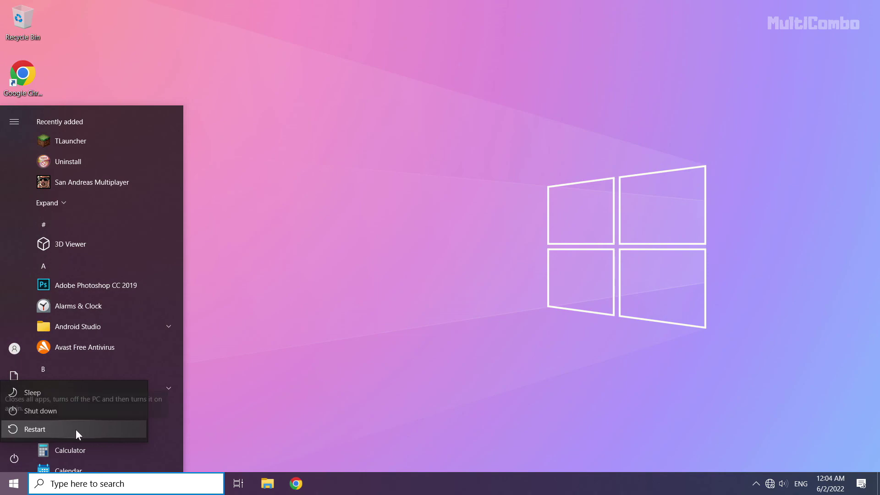